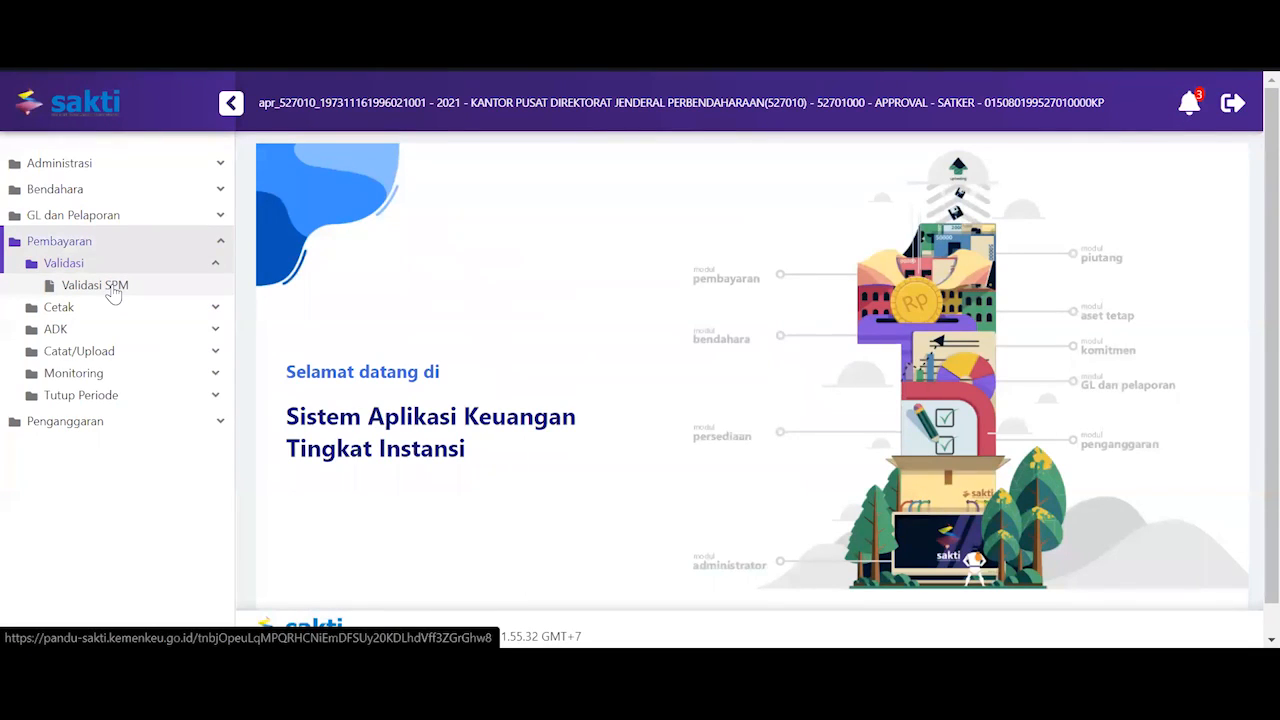
Step: Open the Validasi SPM page and examine its bill summary list and the pre-print, cancellation and approval sections
click(110, 288)
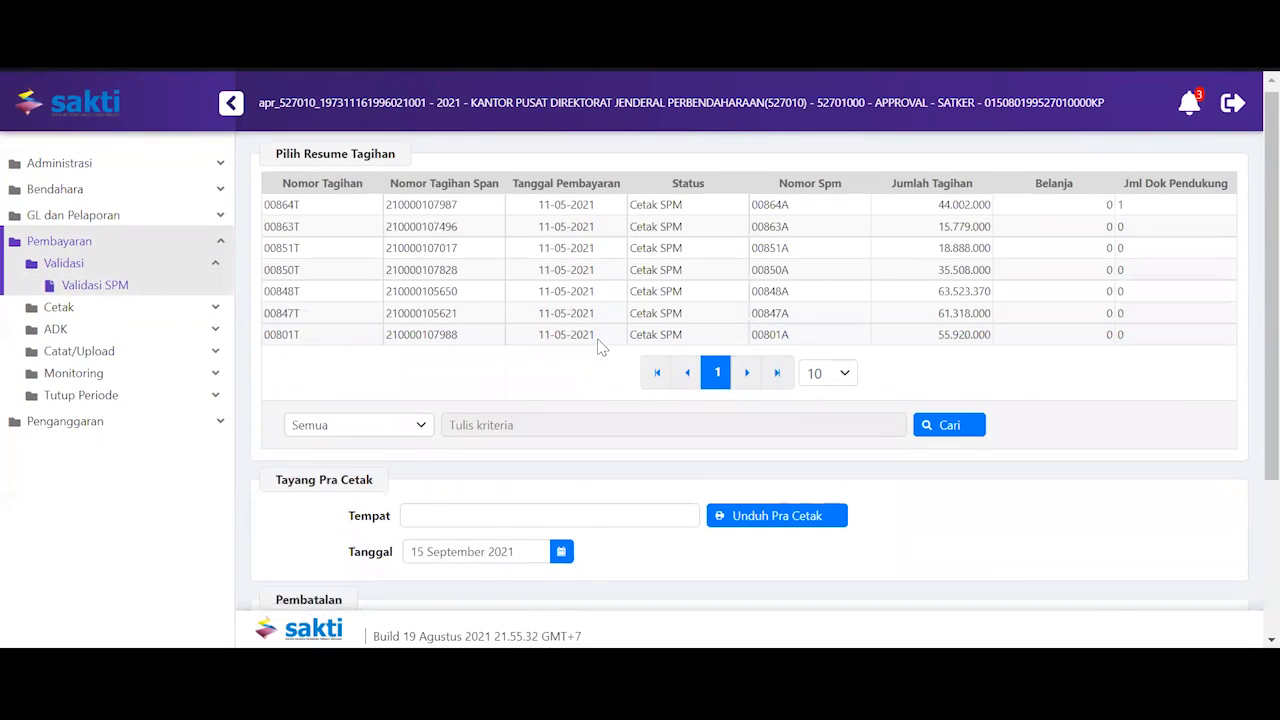
scroll(602, 347, down, 3)
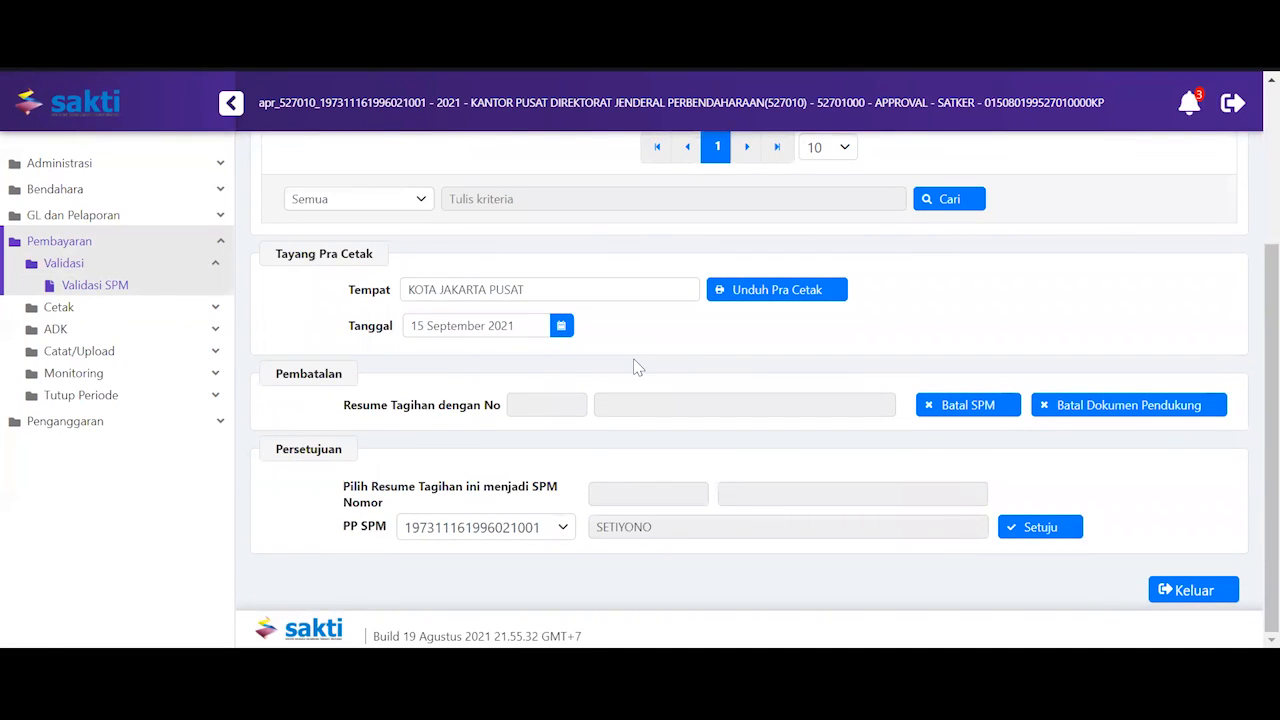
scroll(640, 361, up, 1)
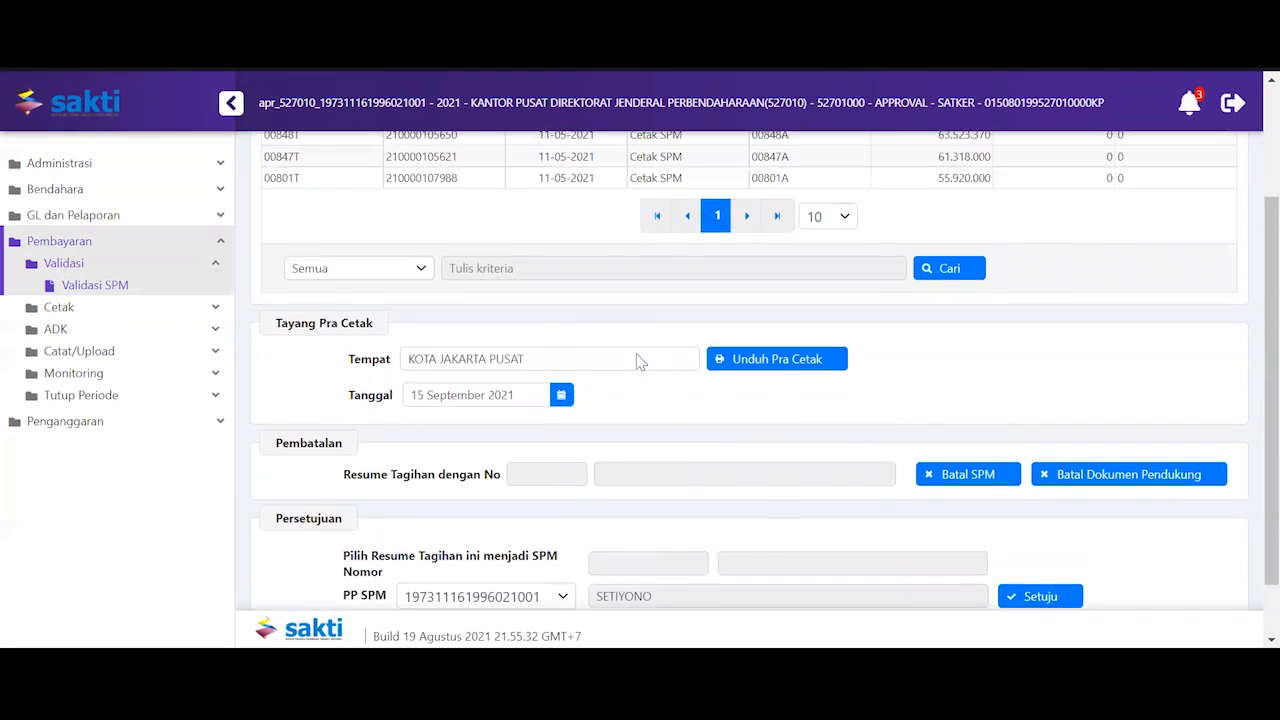
scroll(640, 361, up, 2)
scroll(640, 361, down, 3)
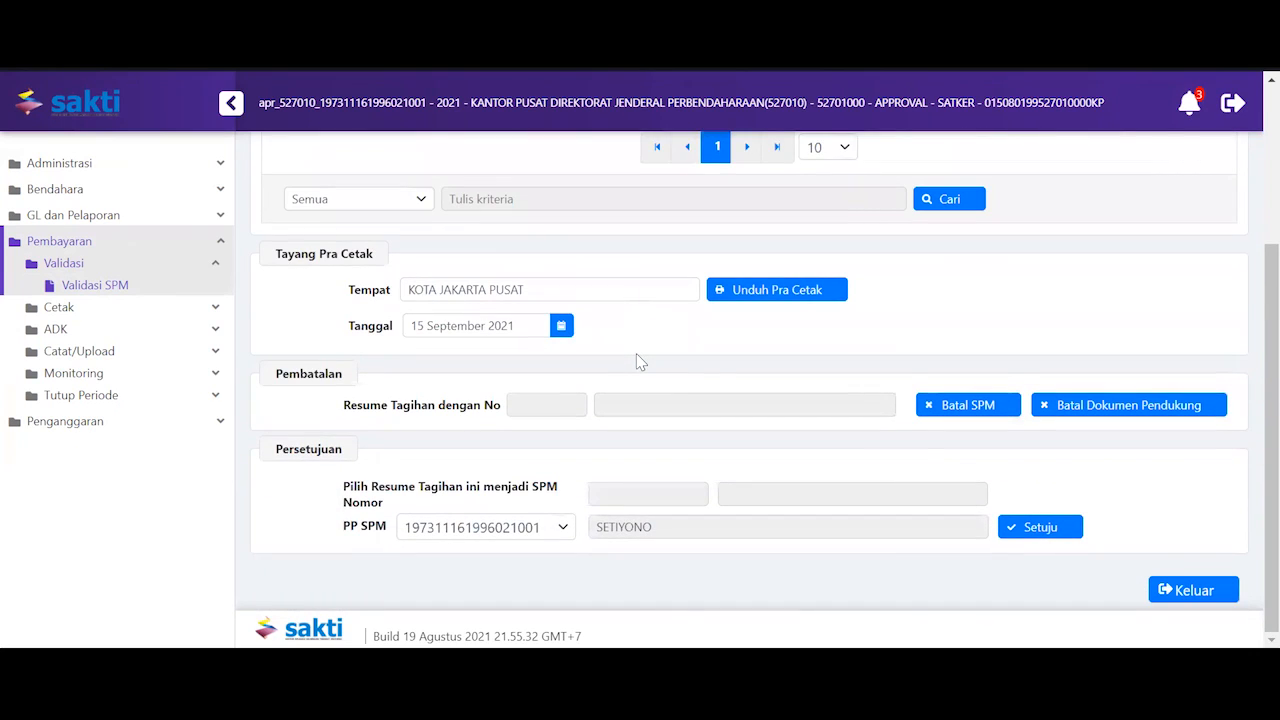
scroll(660, 357, up, 3)
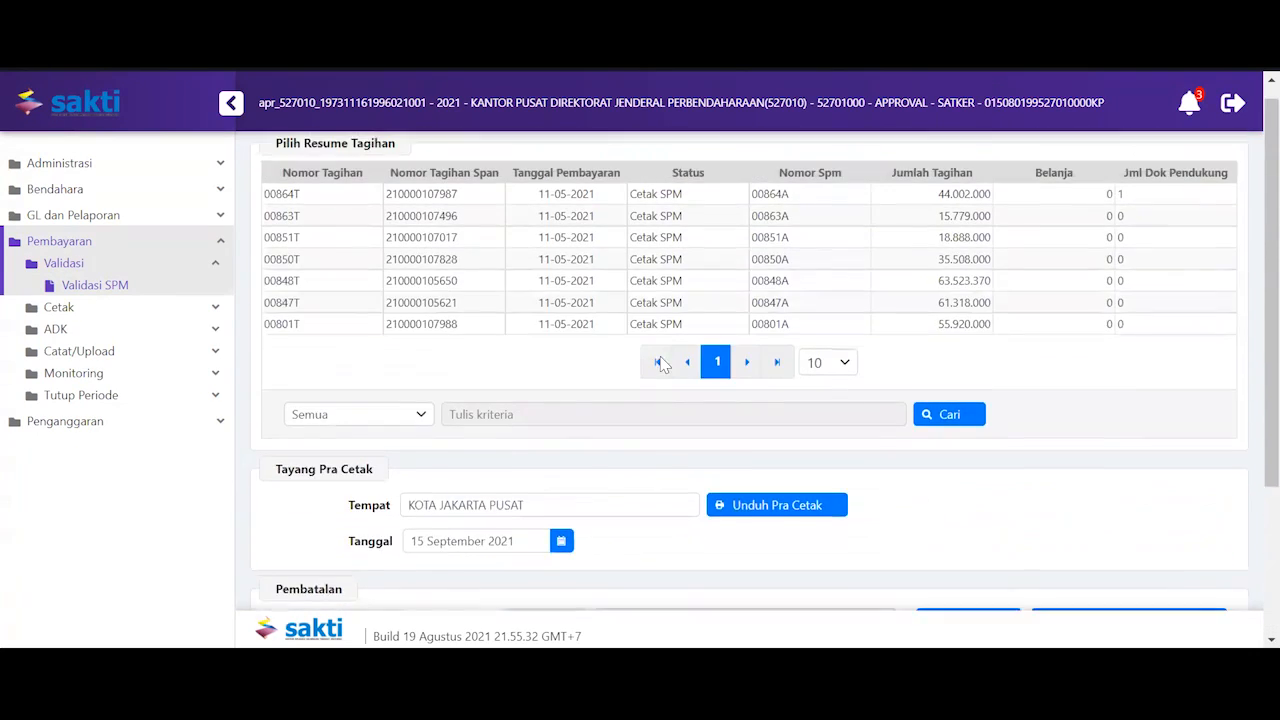
scroll(660, 357, down, 1)
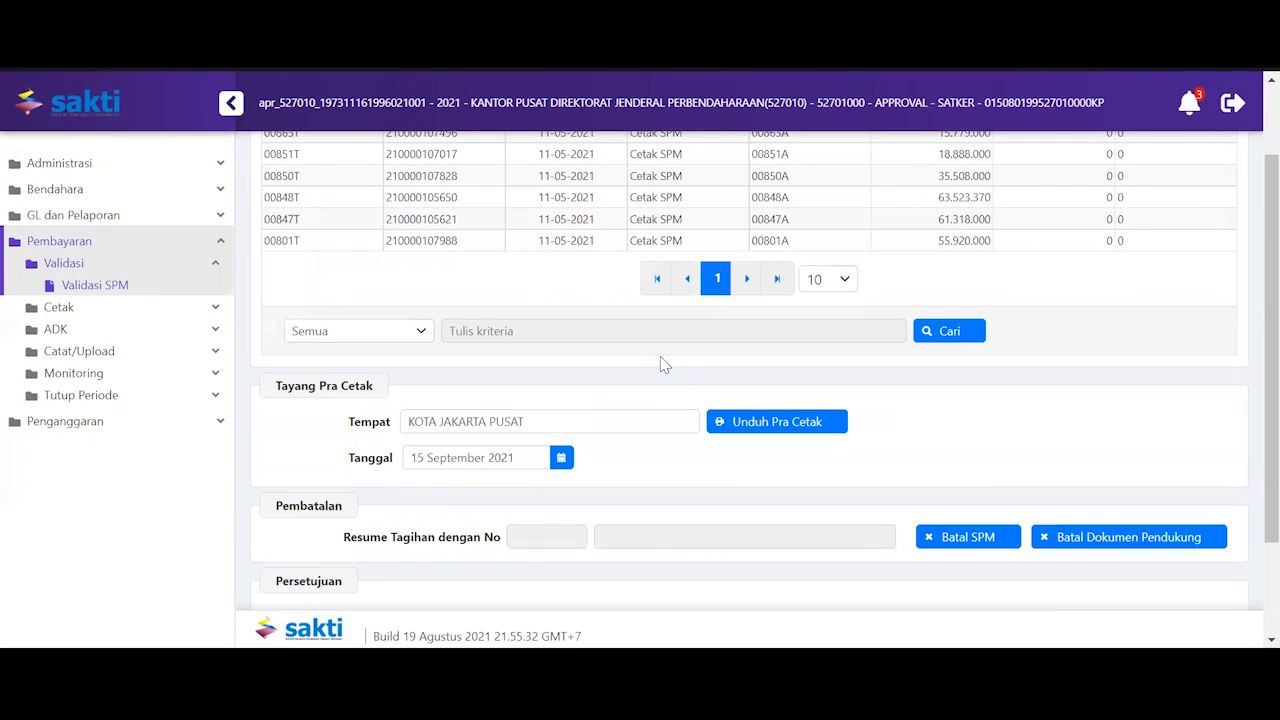
scroll(660, 357, down, 2)
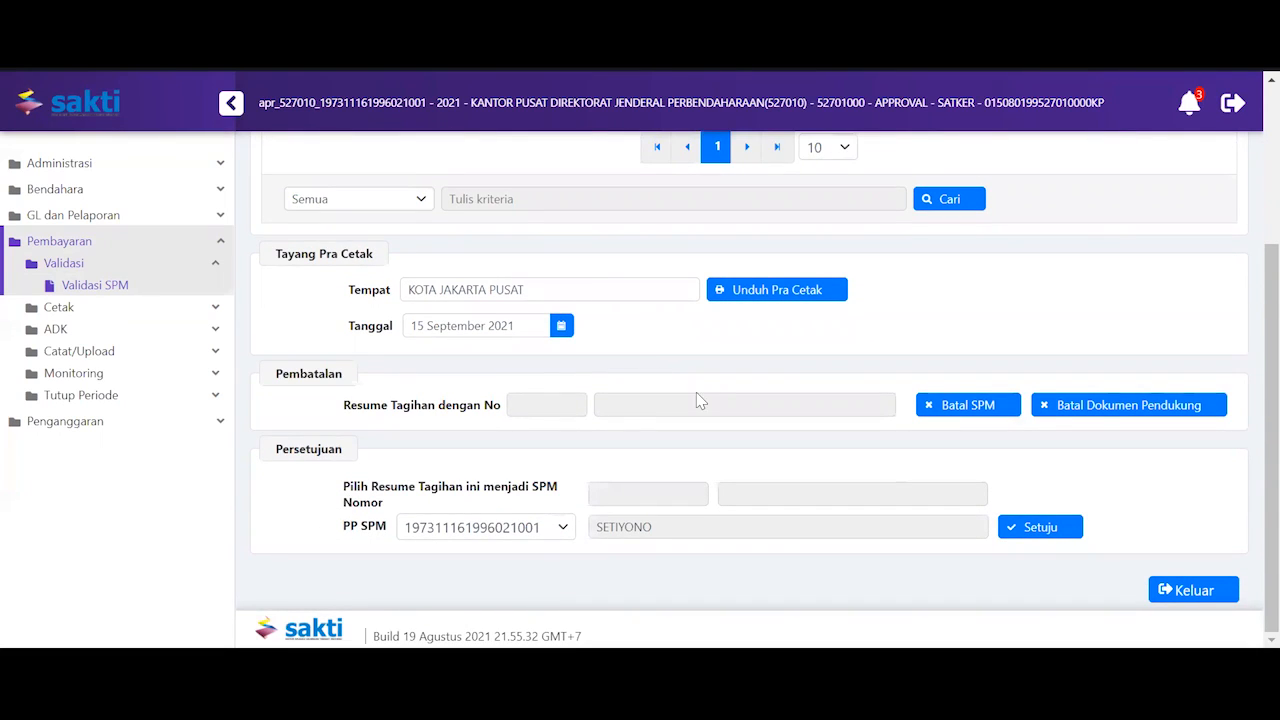
Step: Select the 18.888.000 bill in the Validasi SPM list and review its pre-print, cancellation and approval details
scroll(740, 396, up, 3)
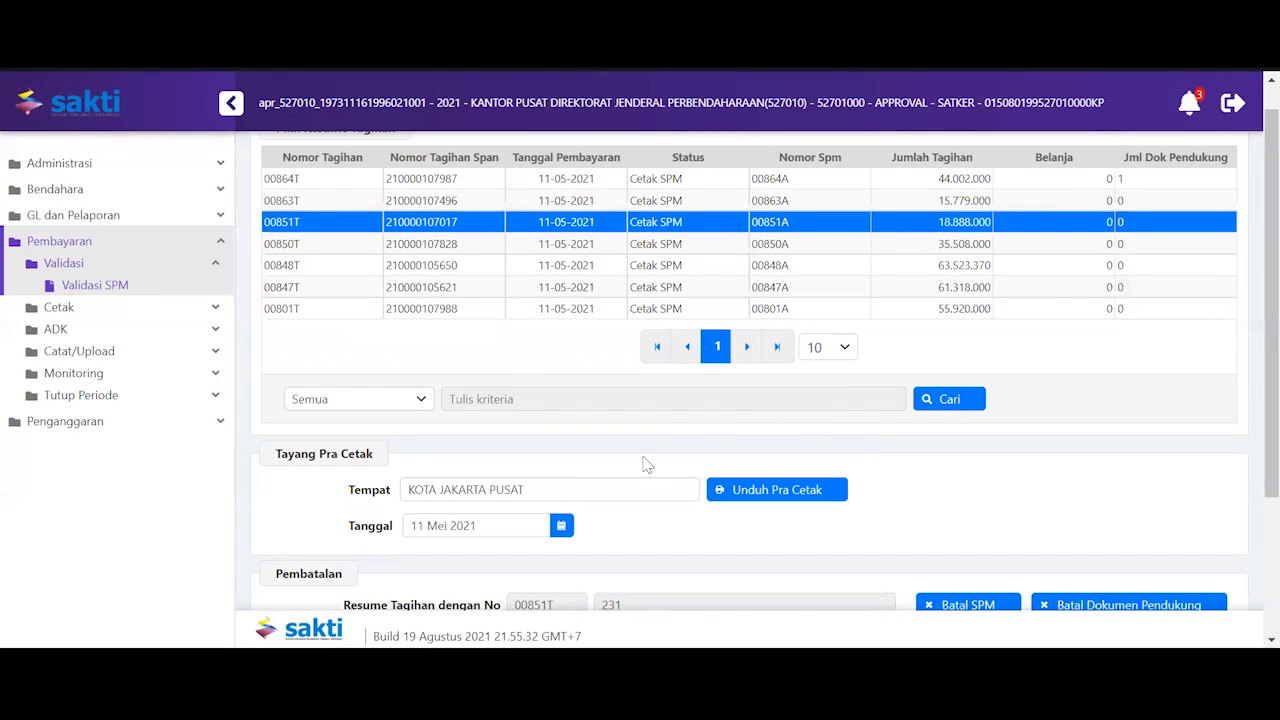
scroll(652, 497, down, 3)
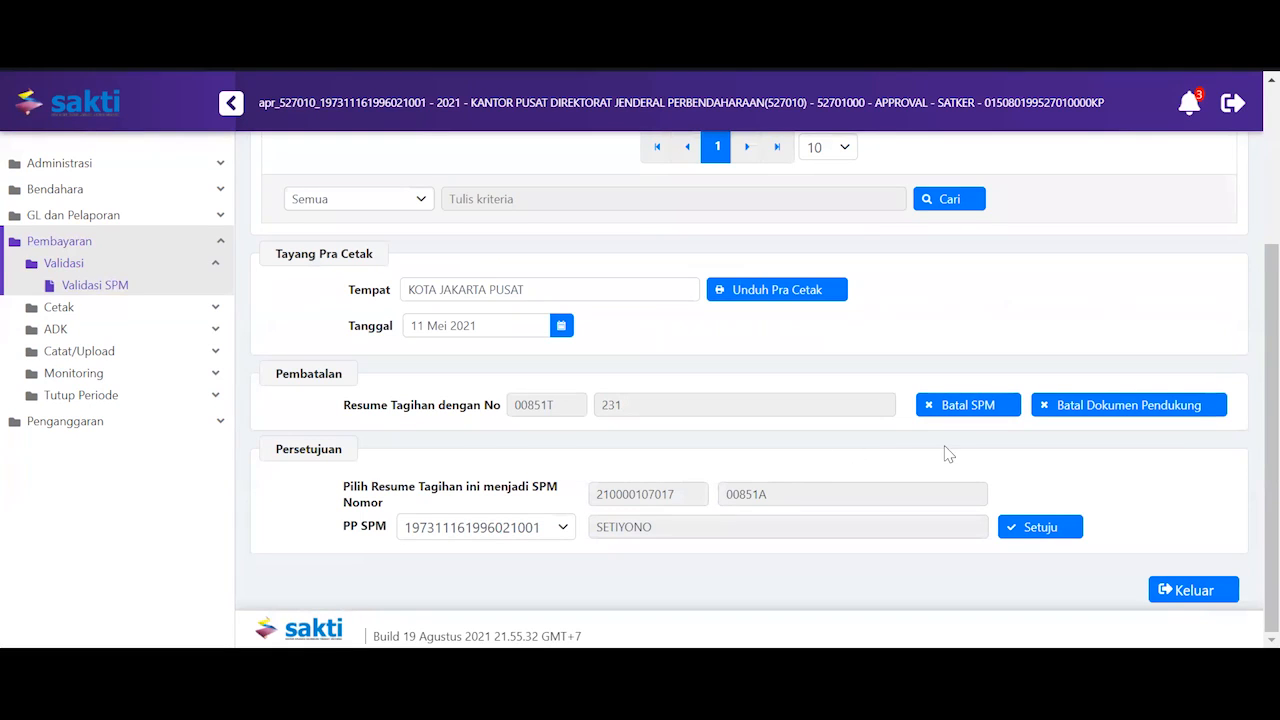
click(1033, 532)
scroll(788, 448, up, 3)
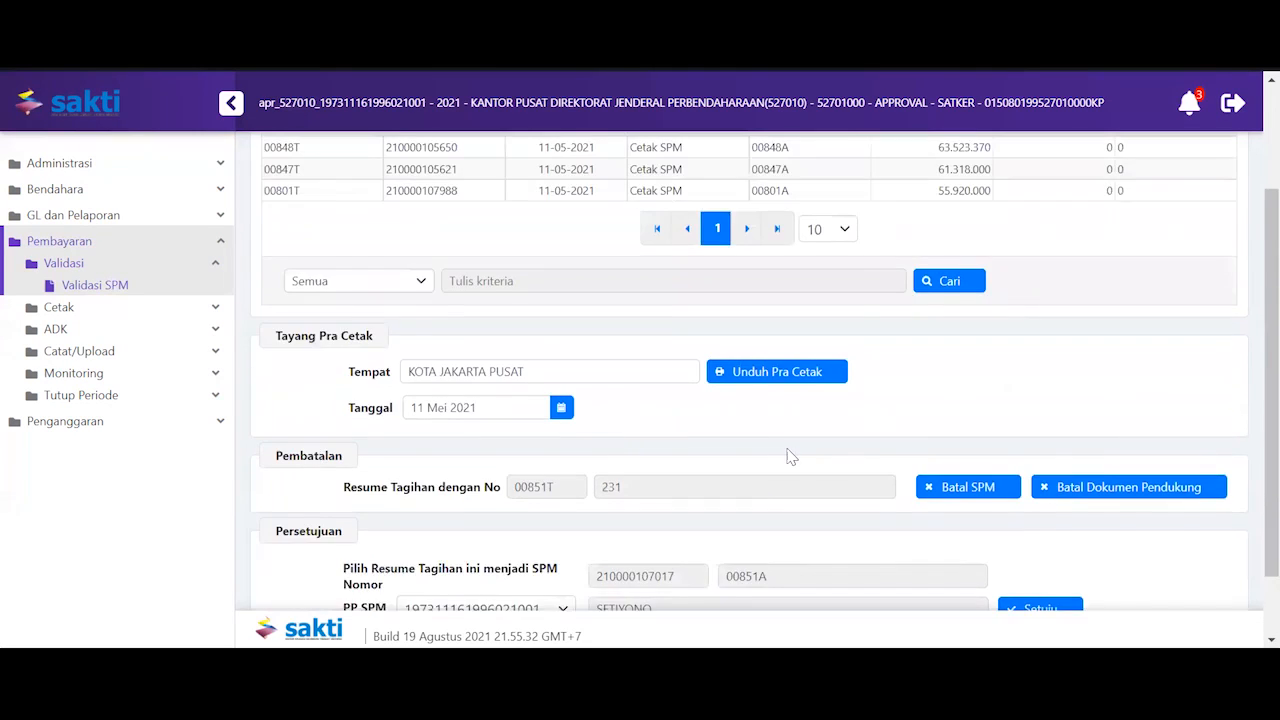
scroll(787, 448, down, 3)
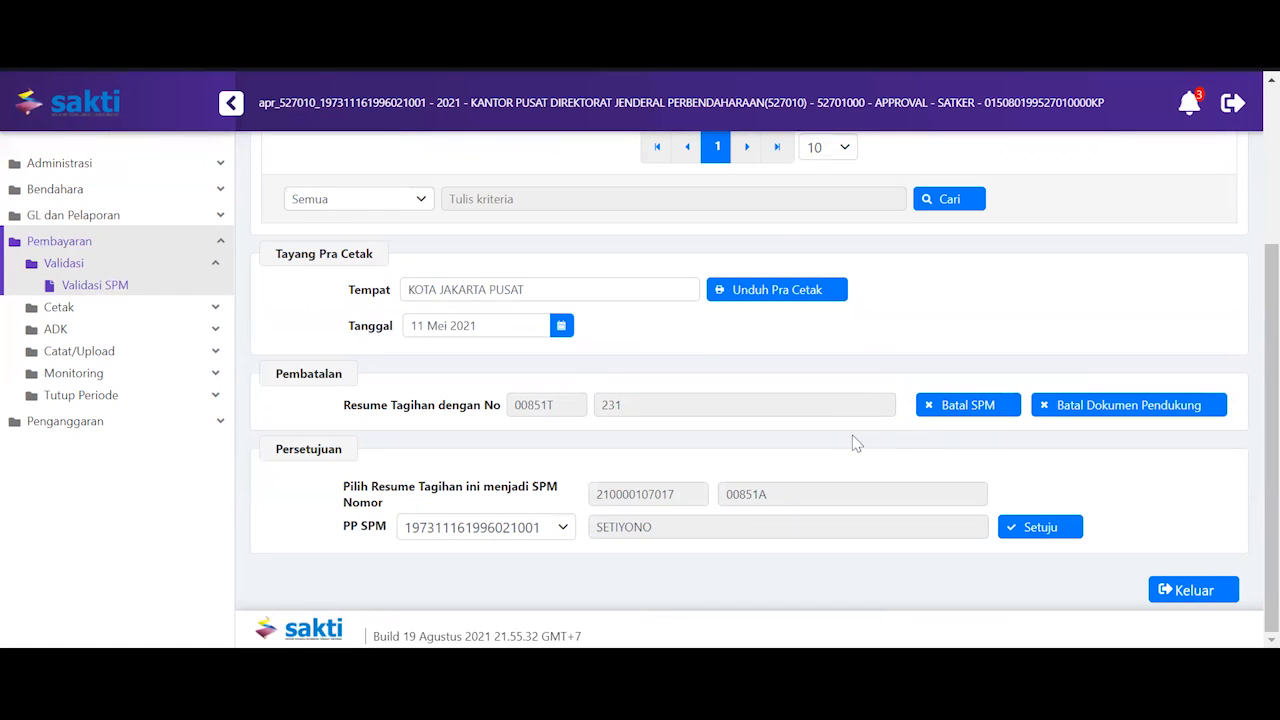
scroll(855, 442, up, 2)
scroll(855, 442, down, 1)
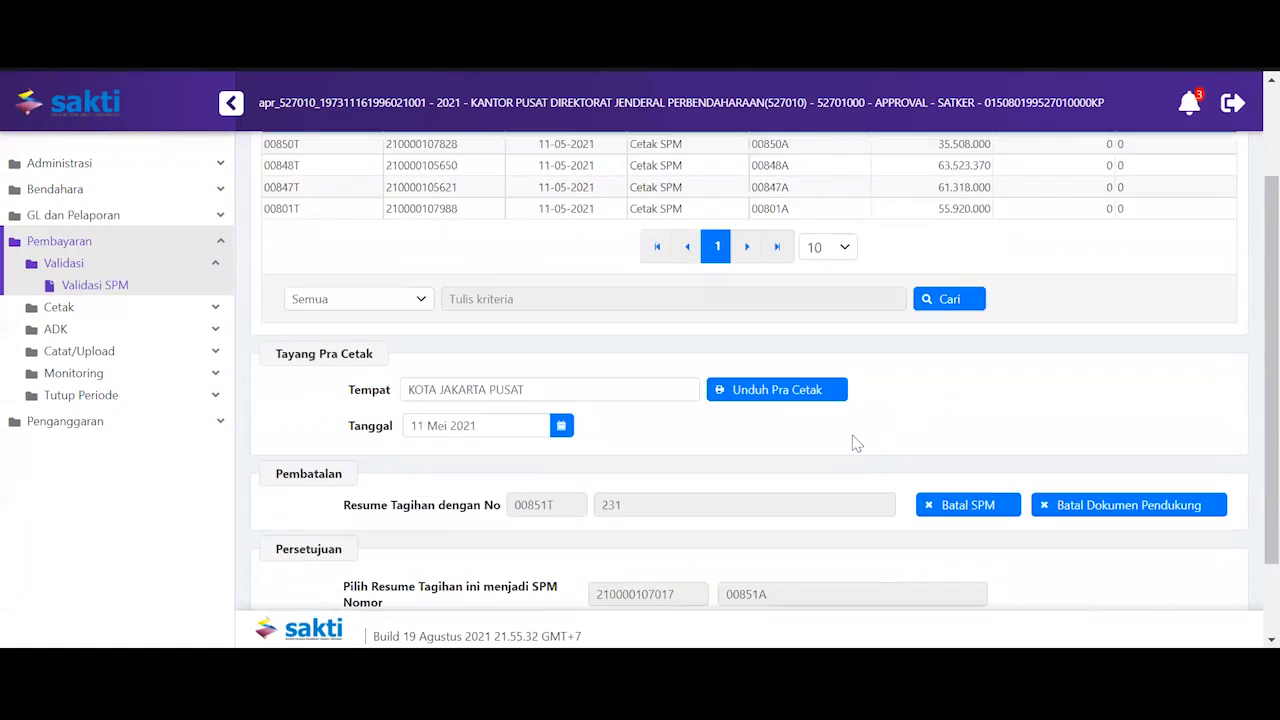
scroll(855, 442, down, 1)
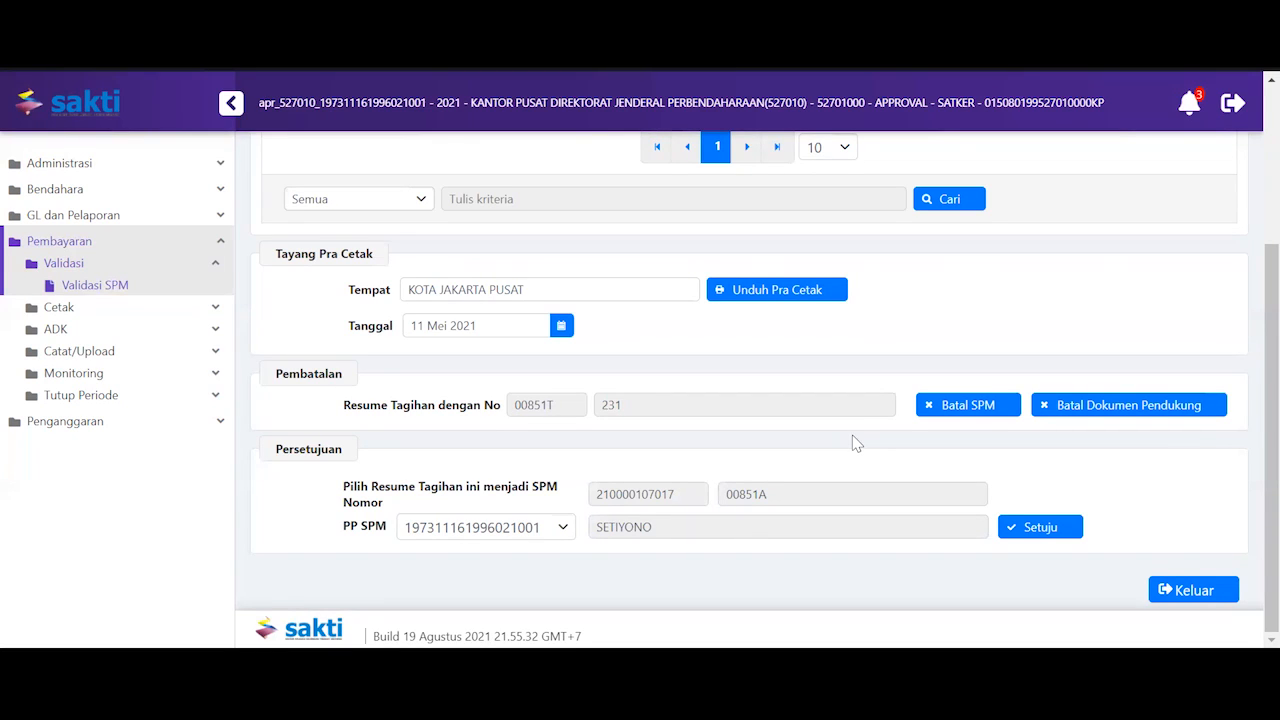
scroll(855, 442, up, 1)
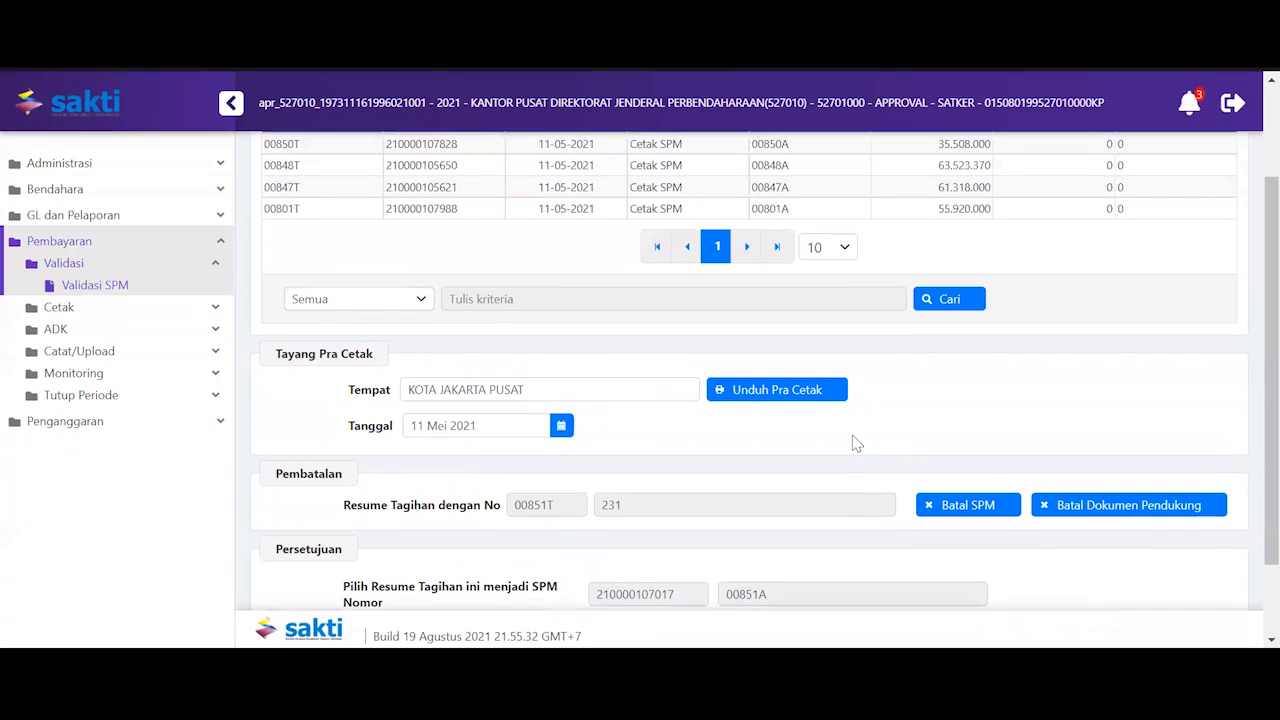
scroll(855, 442, down, 1)
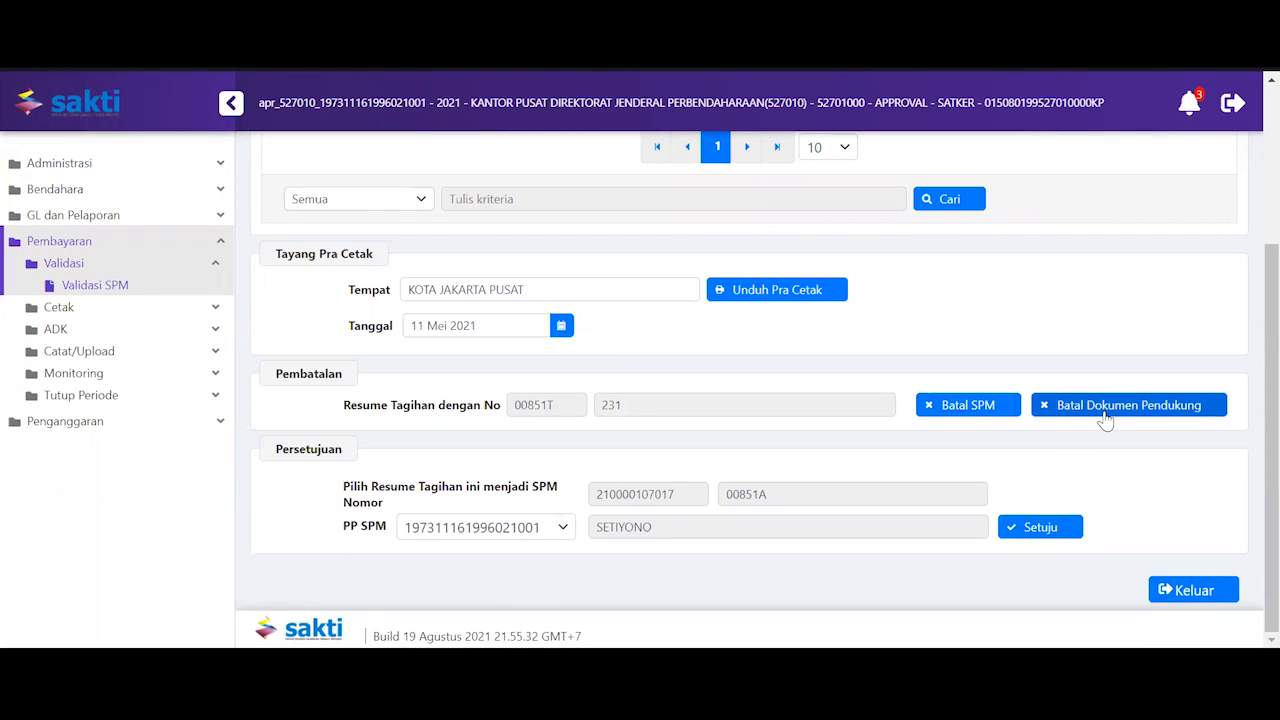
Step: Examine the Batal SPM and Batal Dokumen Pendukung options against the selected bill in the summary list
scroll(1106, 421, up, 1)
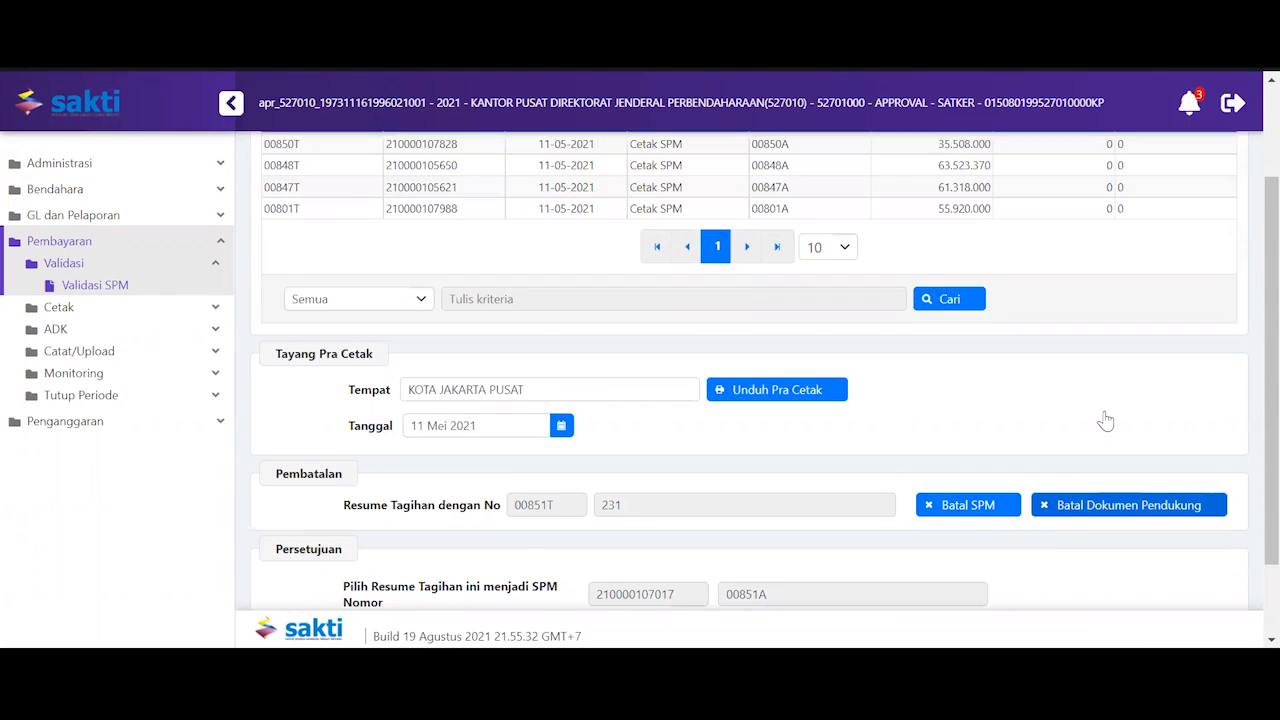
scroll(1106, 421, down, 1)
scroll(1106, 421, up, 1)
scroll(1106, 421, up, 1)
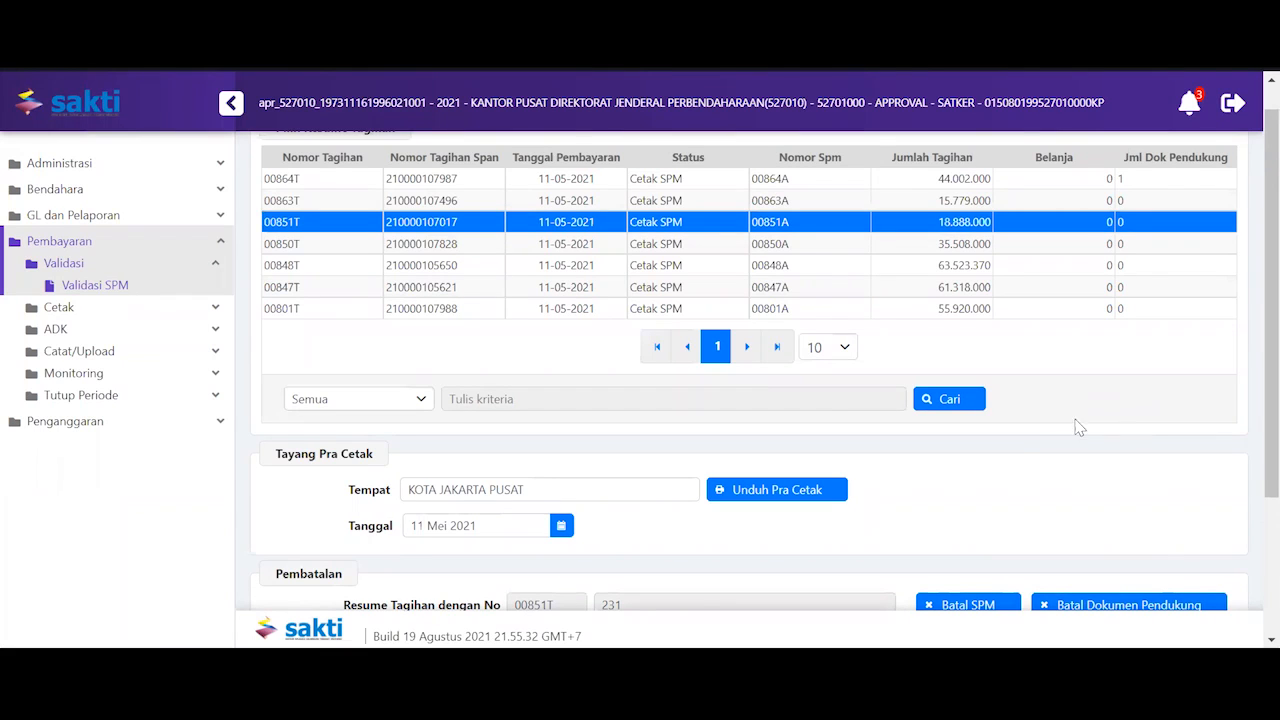
scroll(1014, 444, down, 1)
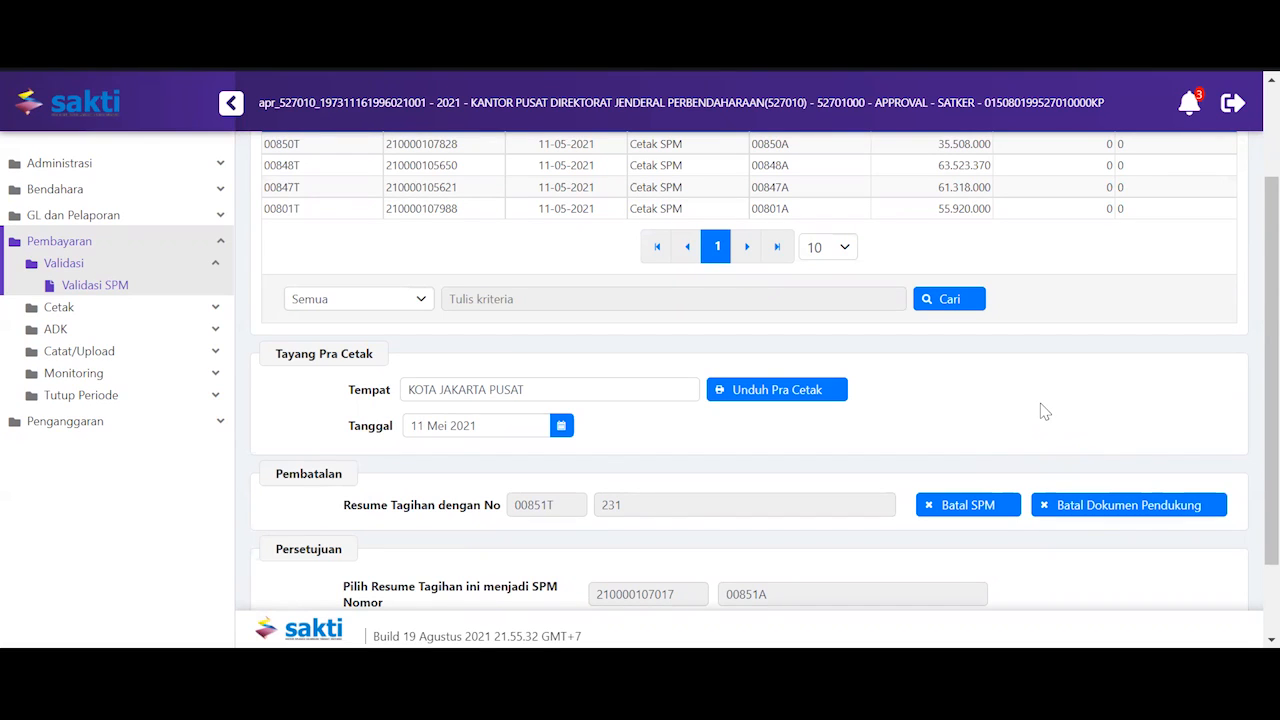
scroll(1044, 412, down, 1)
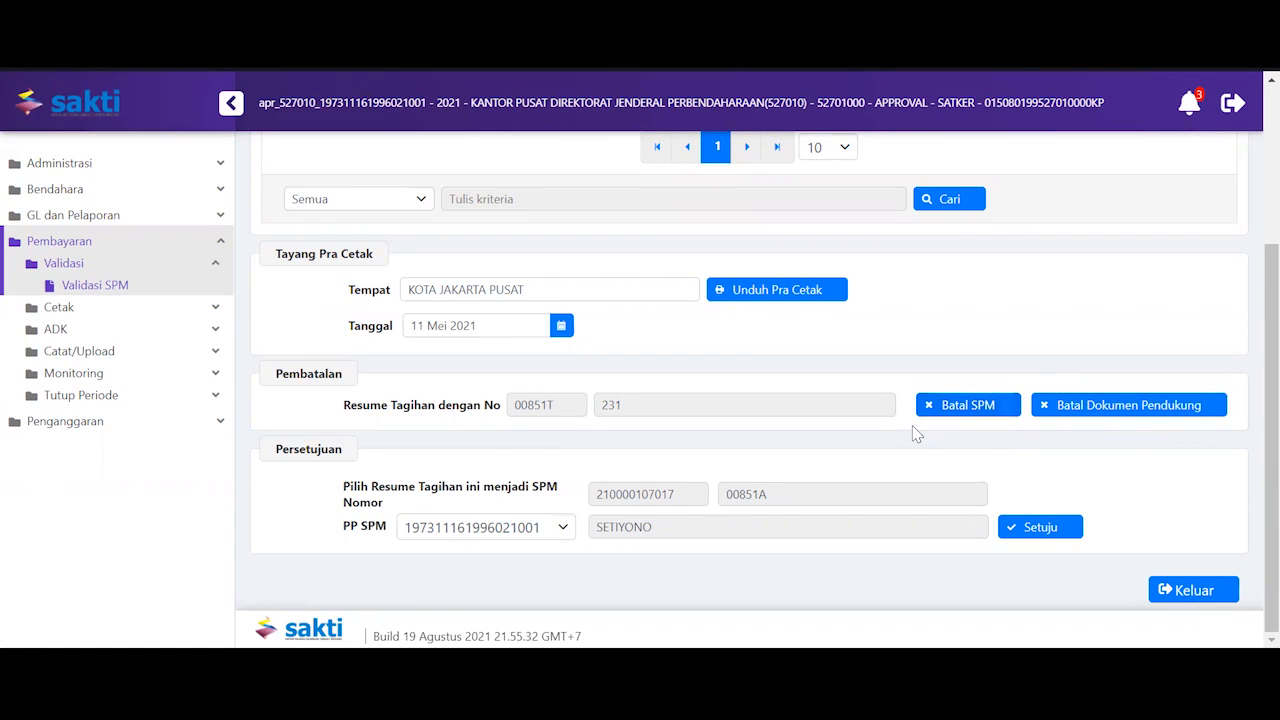
scroll(916, 433, up, 2)
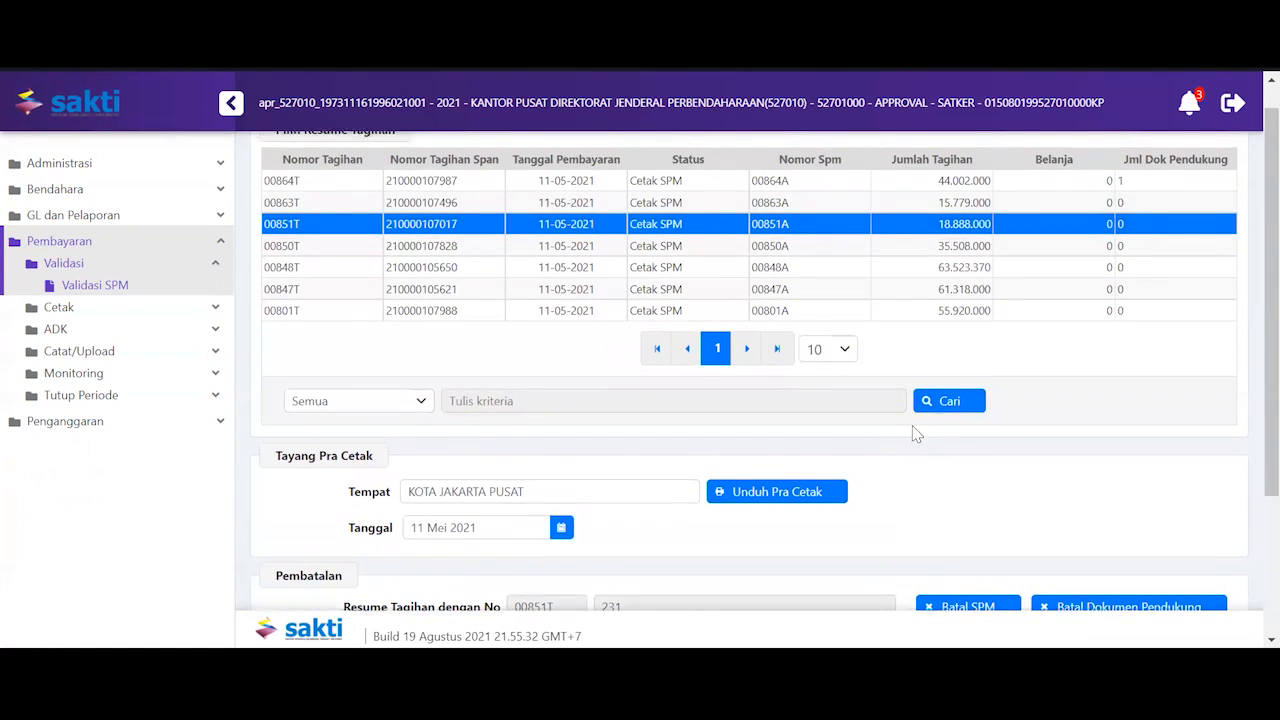
scroll(916, 433, up, 1)
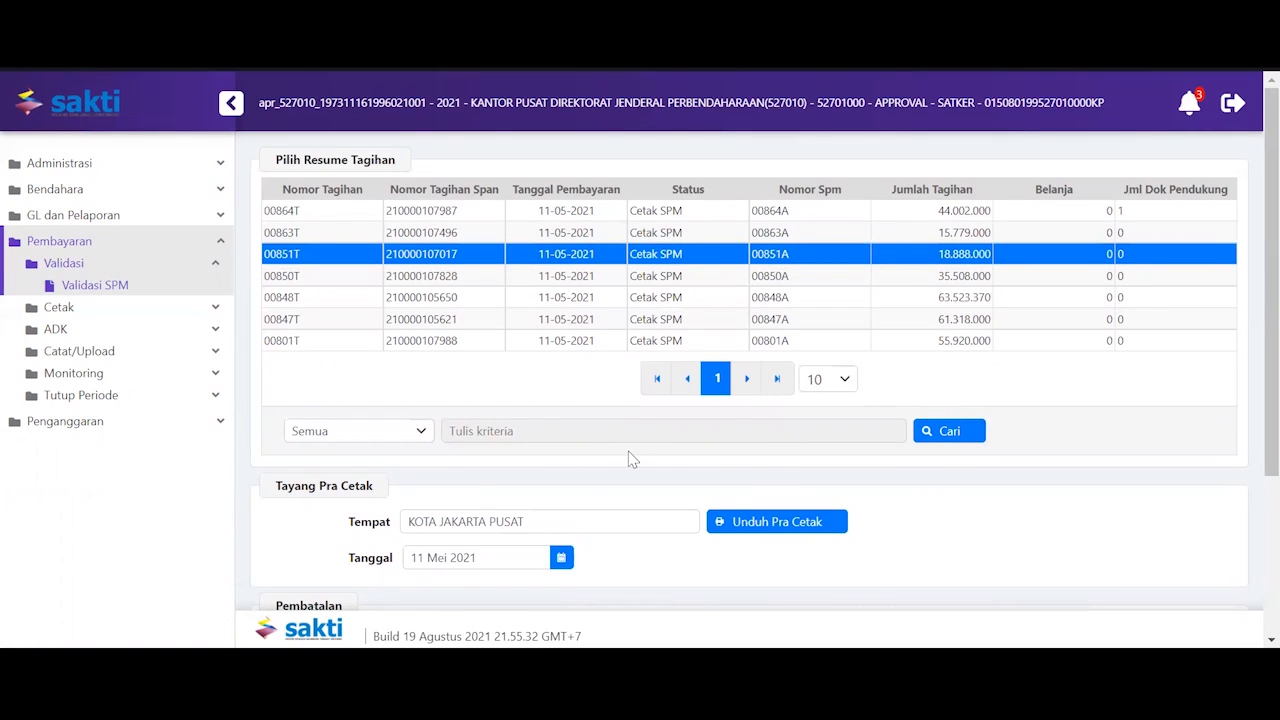
Step: Review the available Cetak printing functions of the Pembayaran module and open the ADK SPM OTP page
click(65, 316)
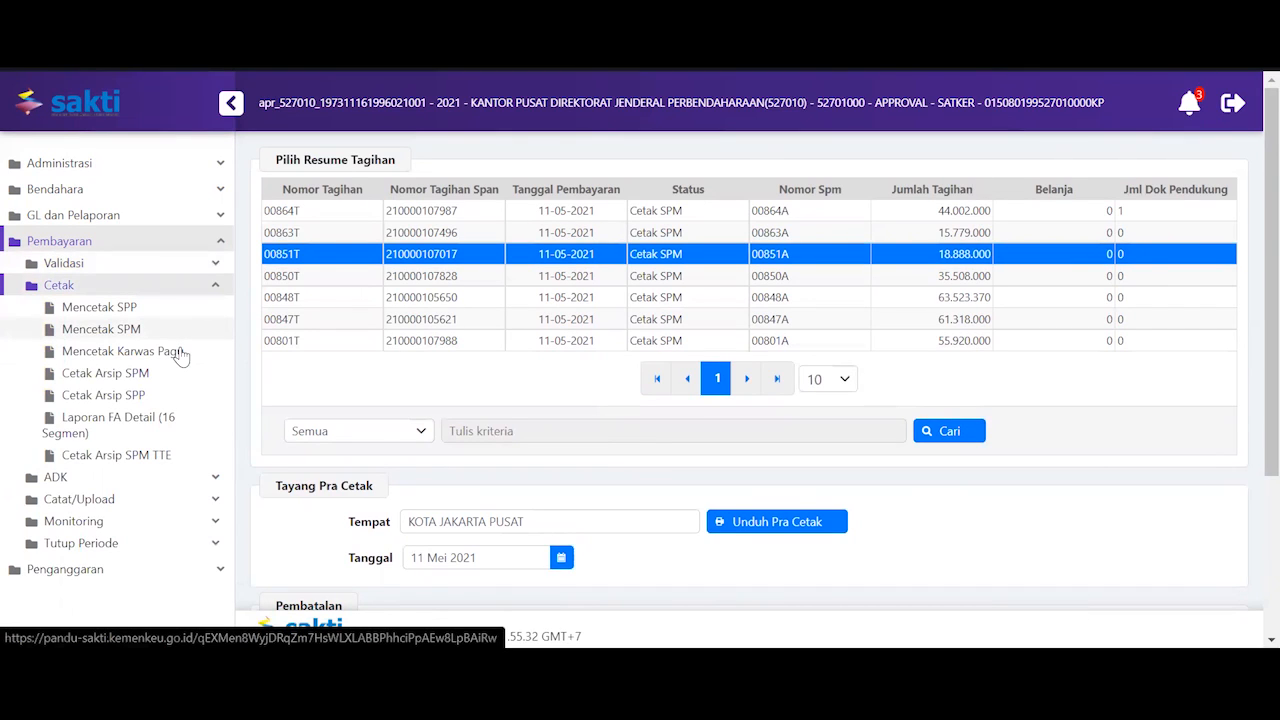
scroll(165, 380, down, 1)
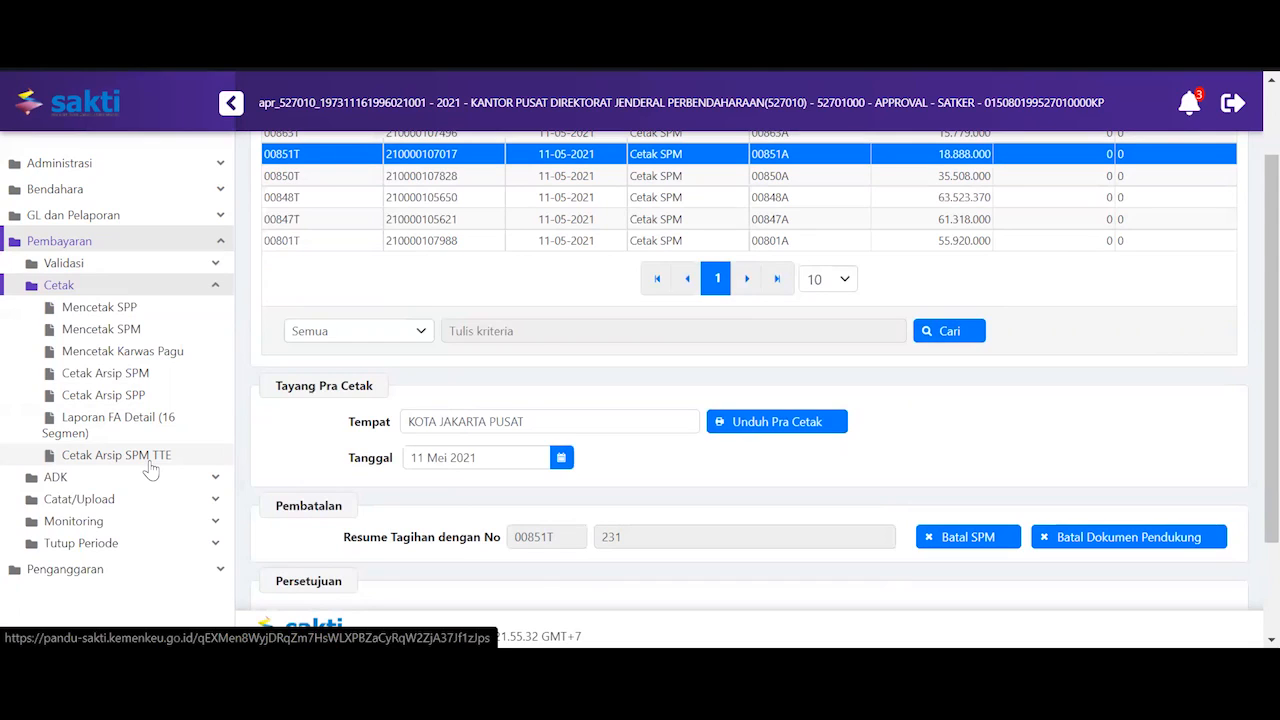
click(68, 479)
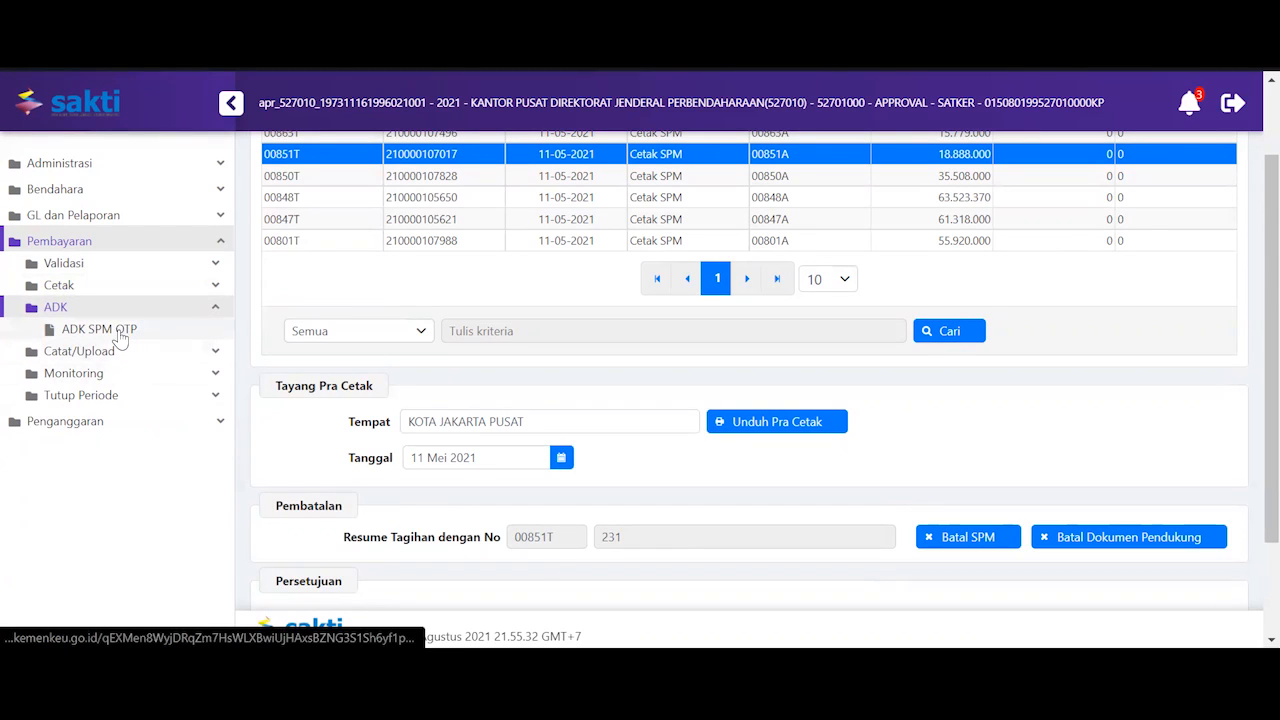
click(120, 336)
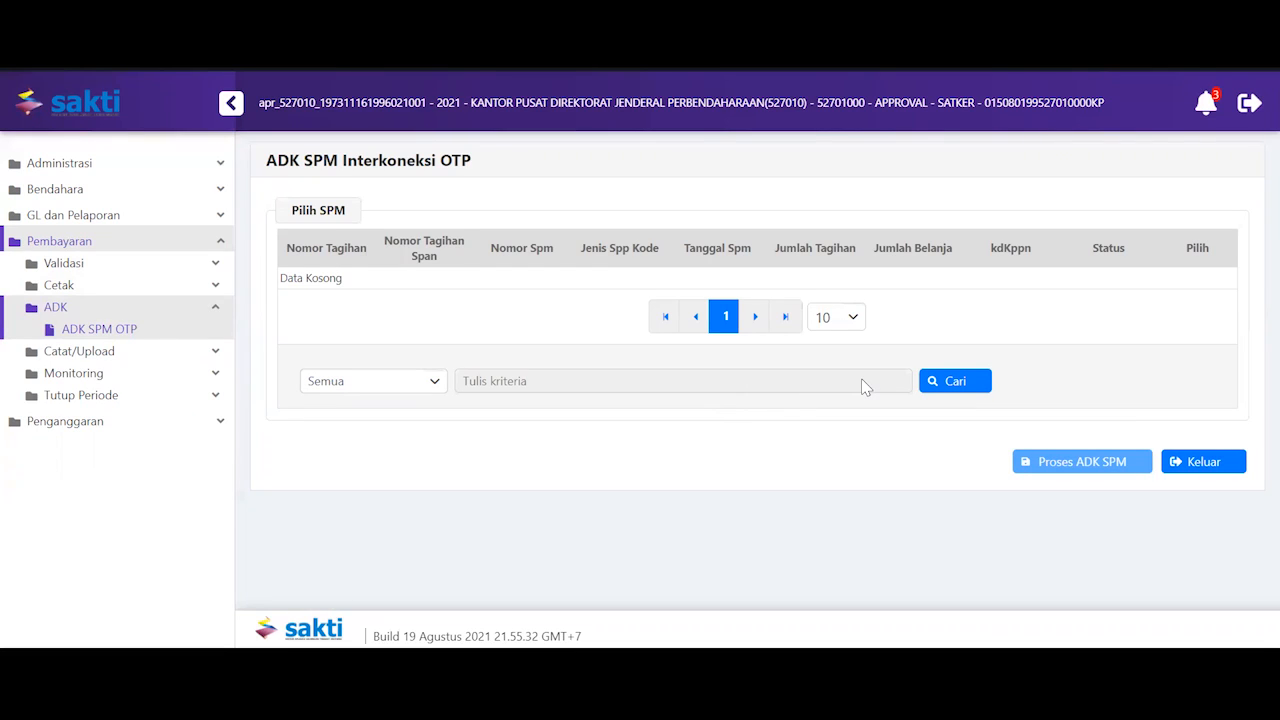
Step: Open the Upload Dokumen Pendukung page and examine its SPM list and supporting document section
click(80, 351)
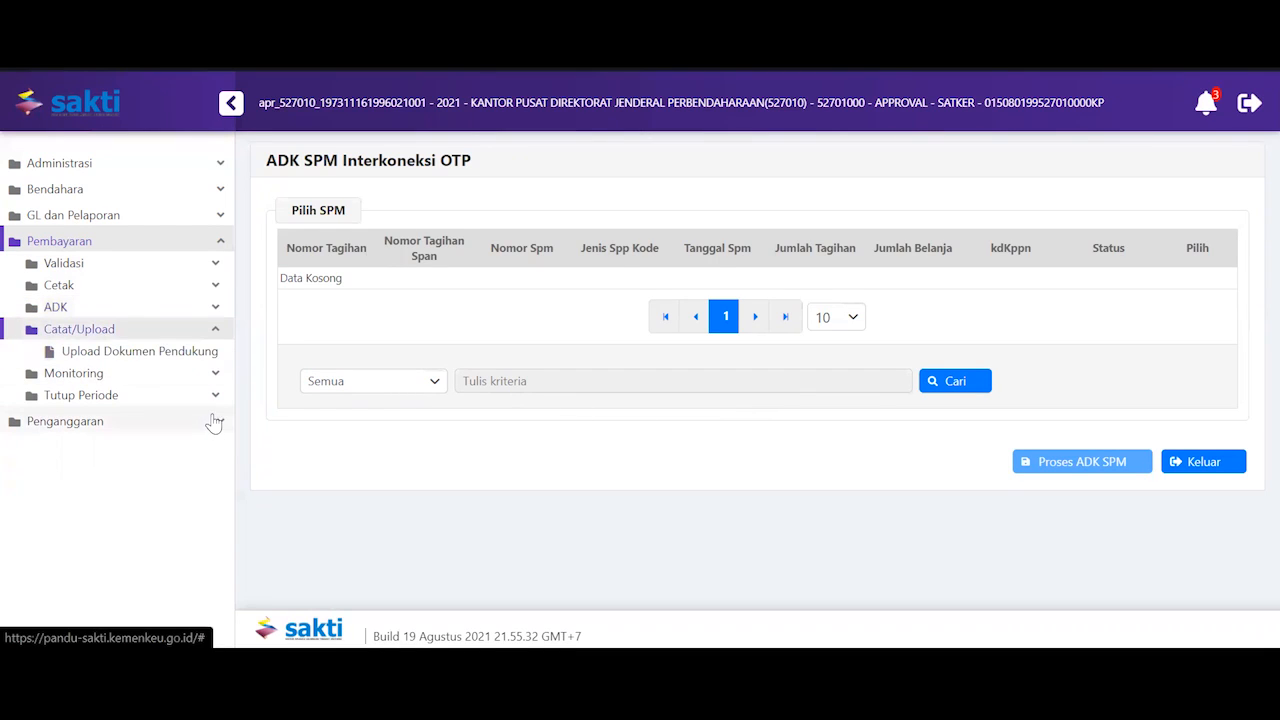
click(155, 358)
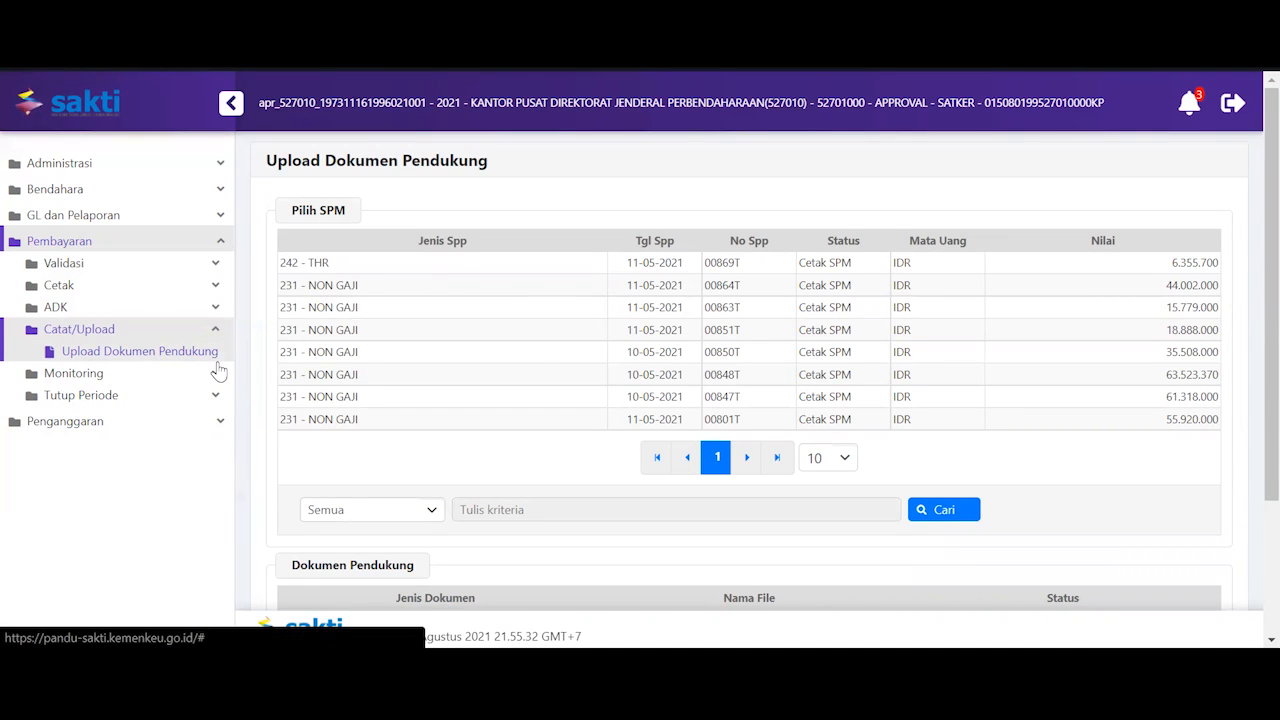
scroll(430, 395, down, 1)
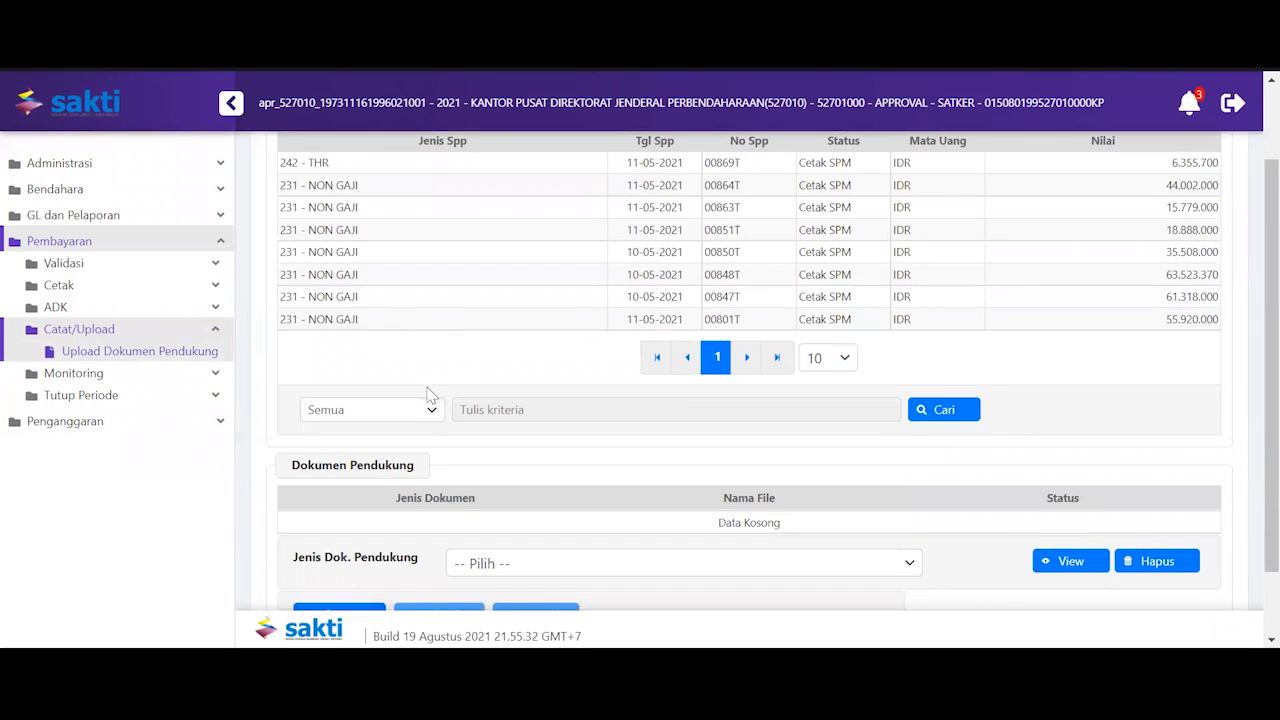
scroll(430, 395, up, 1)
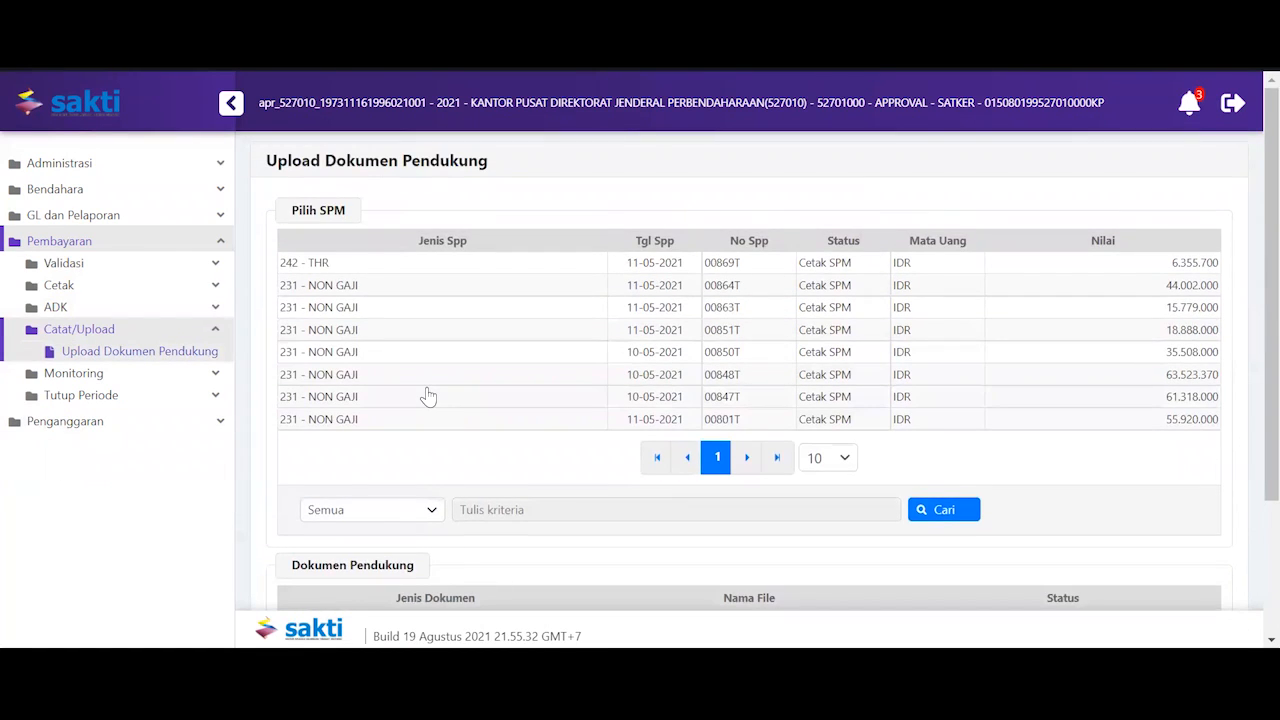
scroll(428, 396, down, 2)
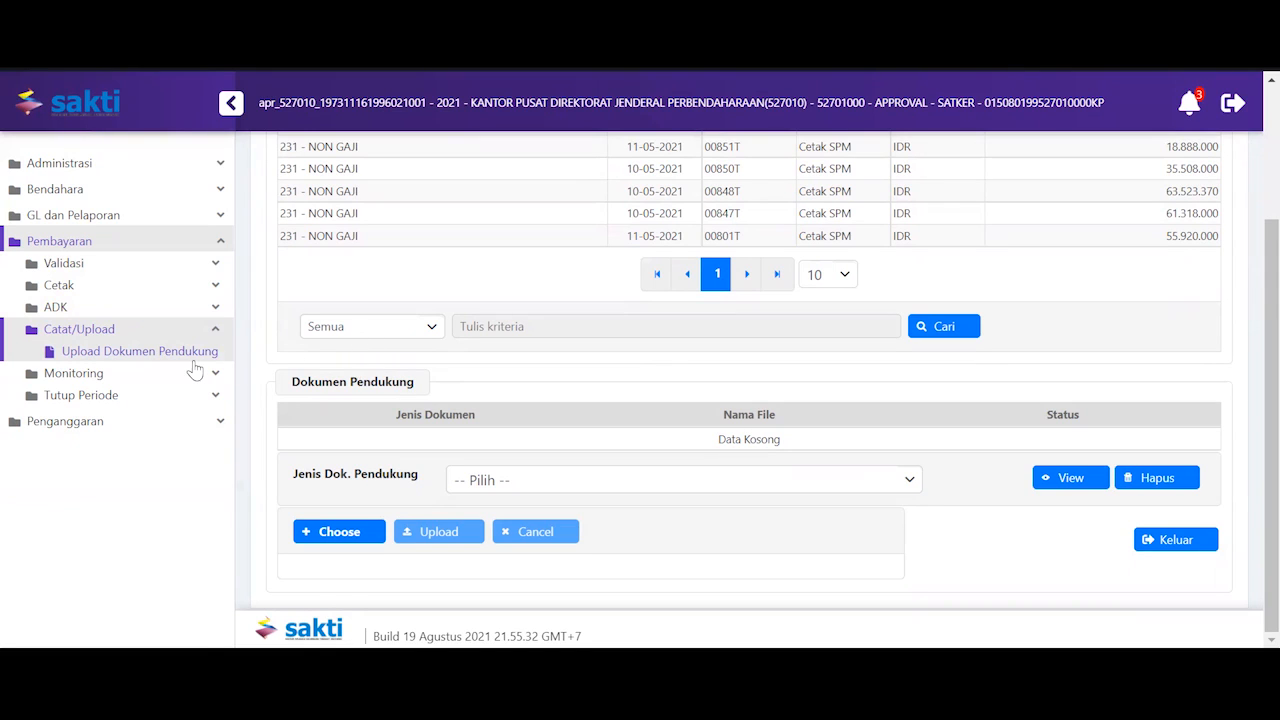
Step: Review the Monitoring functions of the Pembayaran module and open the Tutup Buku Modul page under Tutup Periode
click(84, 378)
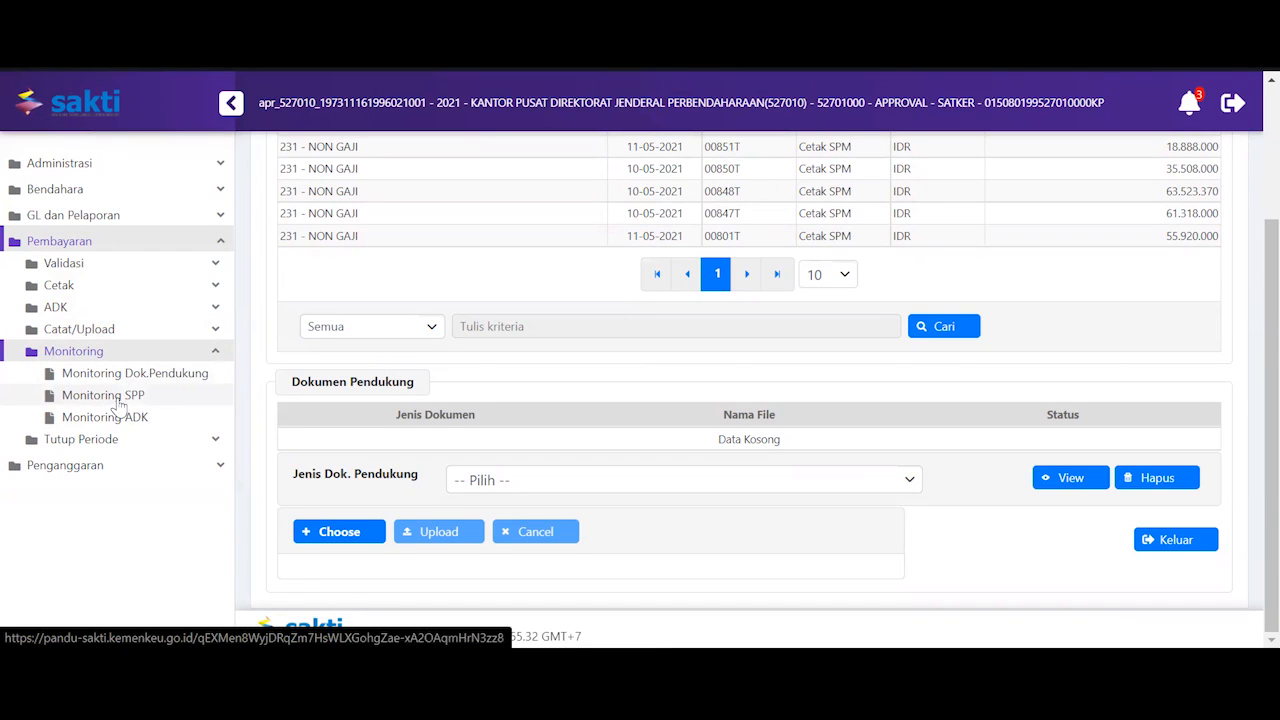
click(87, 441)
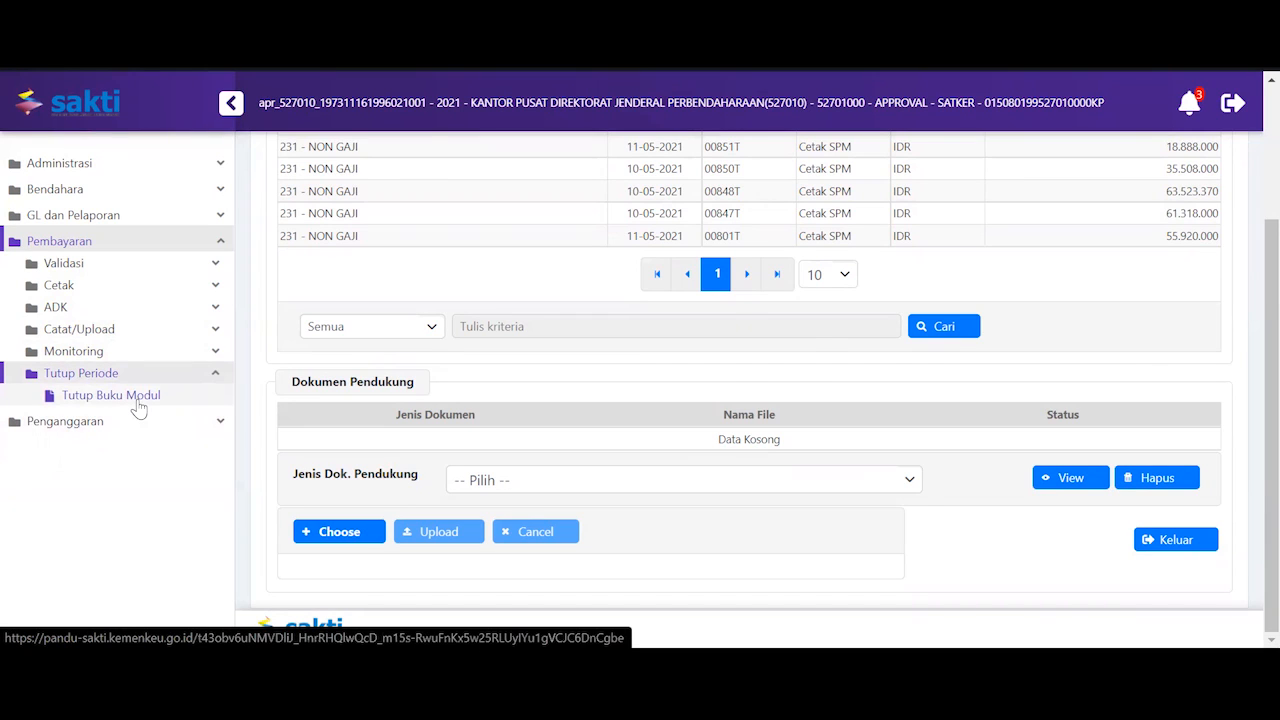
click(139, 407)
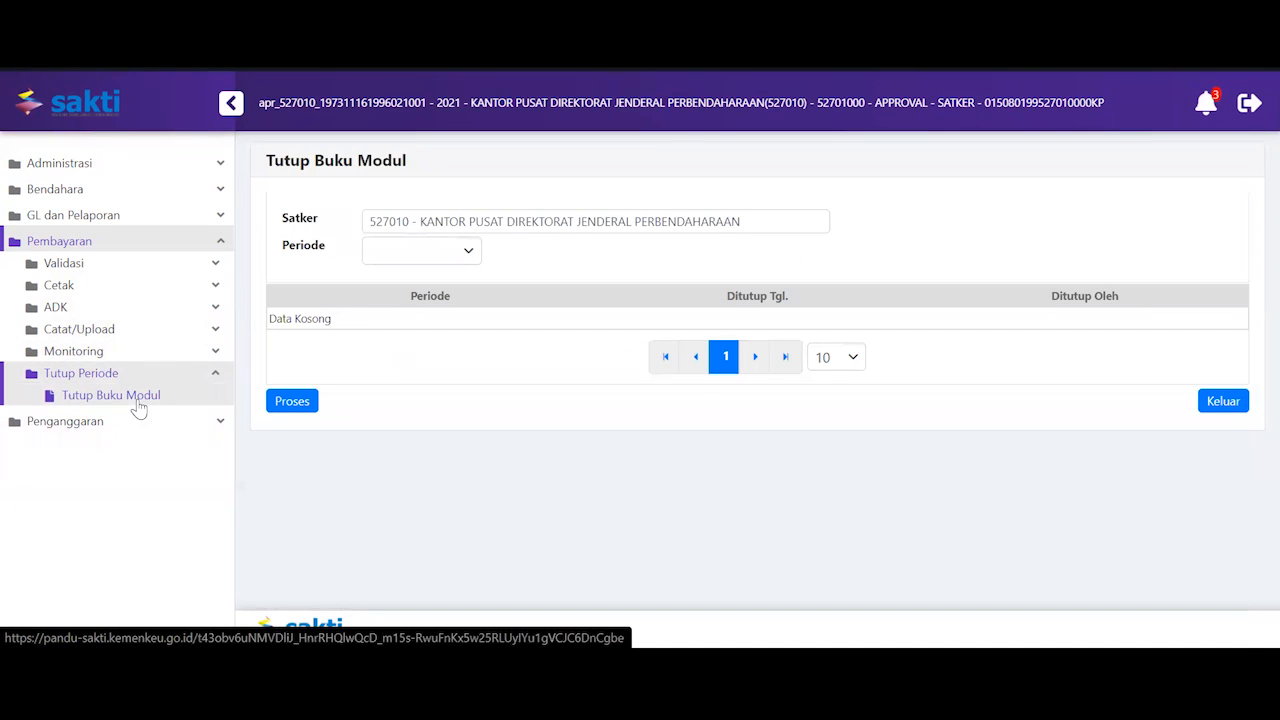